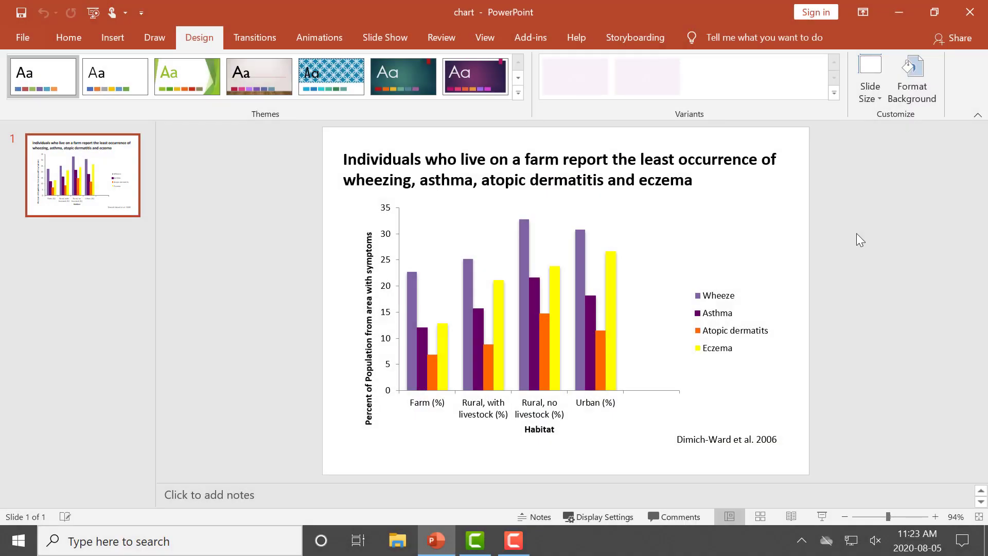
- Confirm the slide uses a custom 7 × 5 inch landscape size, then close the dialog
{"action": "left_click", "coordinate": [870, 85]}
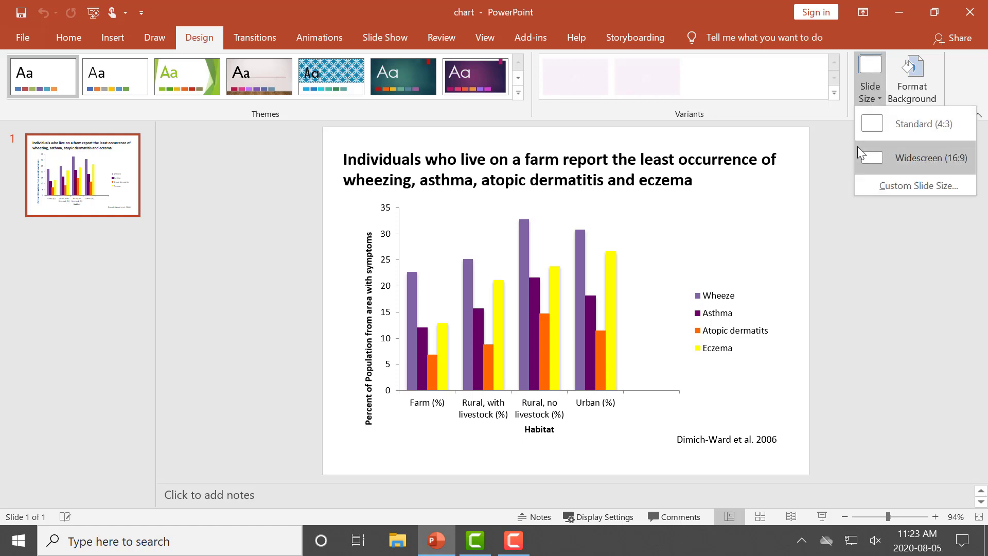
{"action": "left_click", "coordinate": [870, 186]}
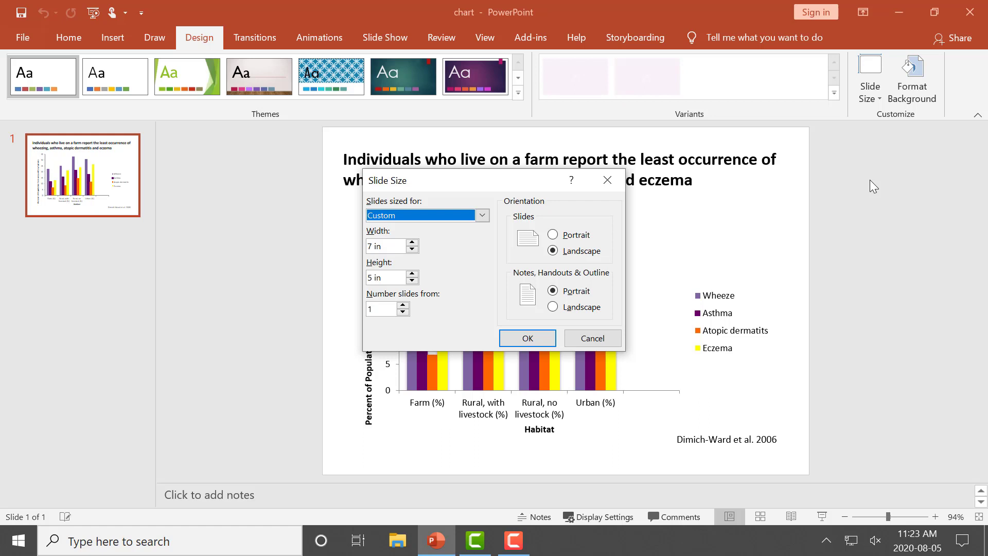
{"action": "left_click", "coordinate": [611, 181]}
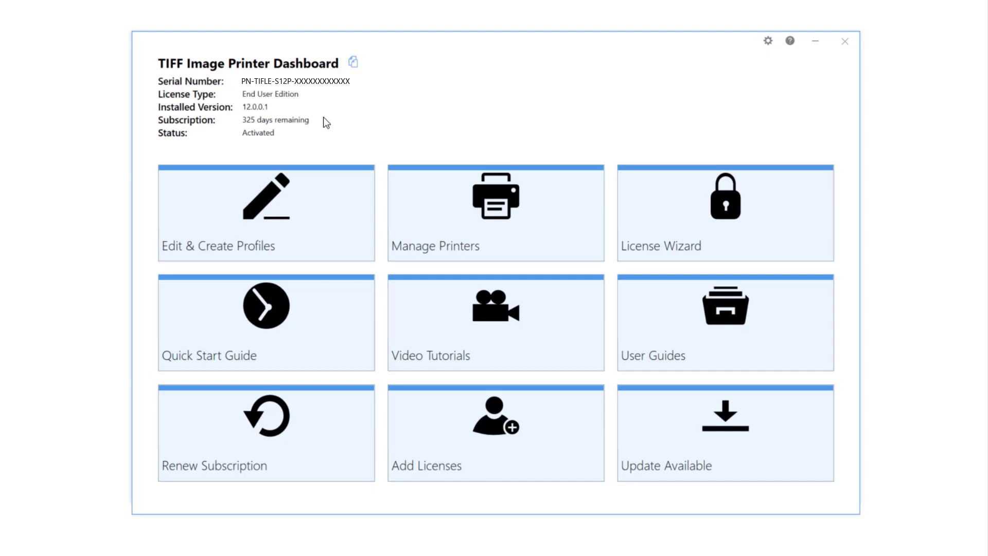
- Open Edit & Create Profiles to begin a new NewProfile-1 profile
{"action": "left_click", "coordinate": [346, 182]}
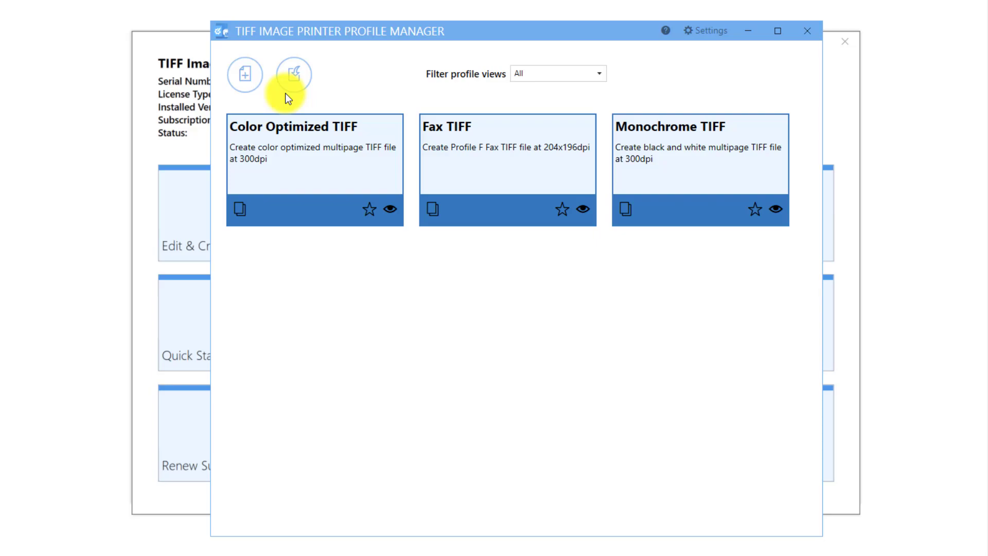
- Create a profile named 'Charts for Publication', described as 600 DPI full-color LZW CMYK TIFF
{"action": "left_click", "coordinate": [254, 88]}
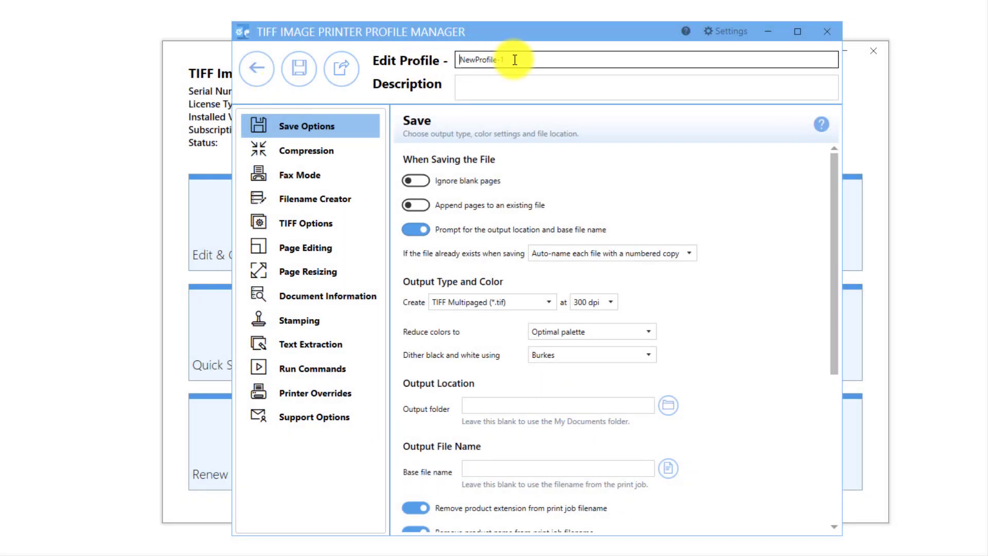
{"action": "left_click_drag", "start_coordinate": [515, 59], "coordinate": [457, 60]}
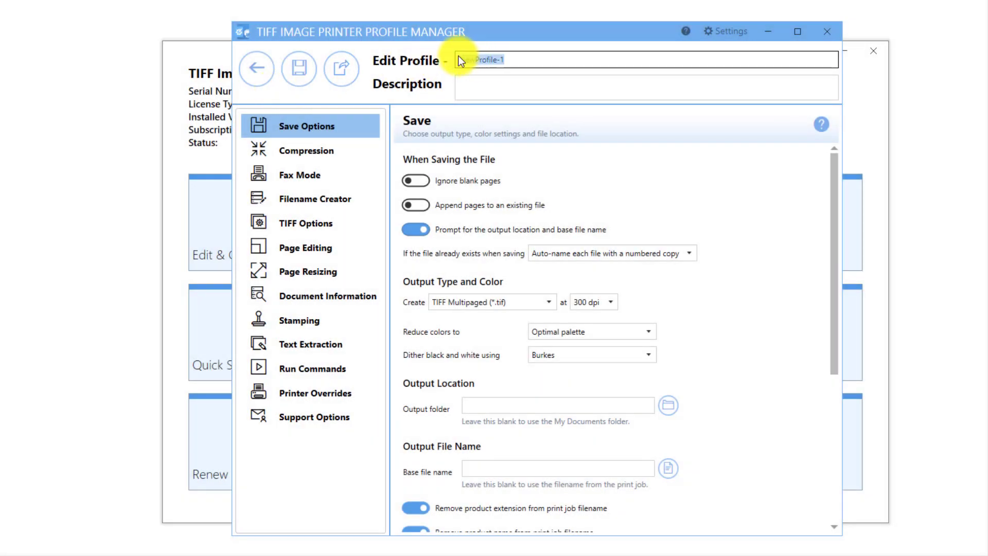
{"action": "key", "text": "BackSpace"}
{"action": "type", "text": "Charts"}
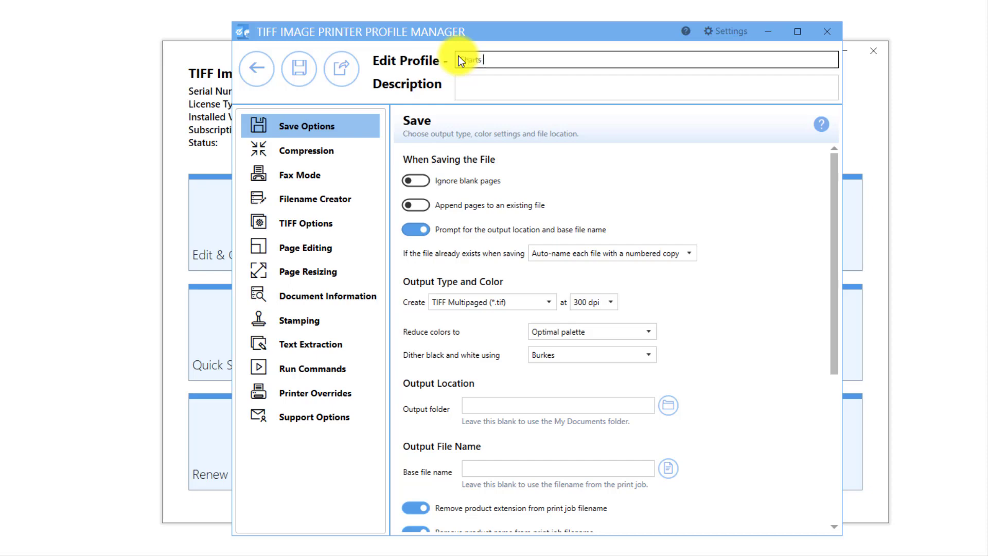
{"action": "type", "text": "for Publi"}
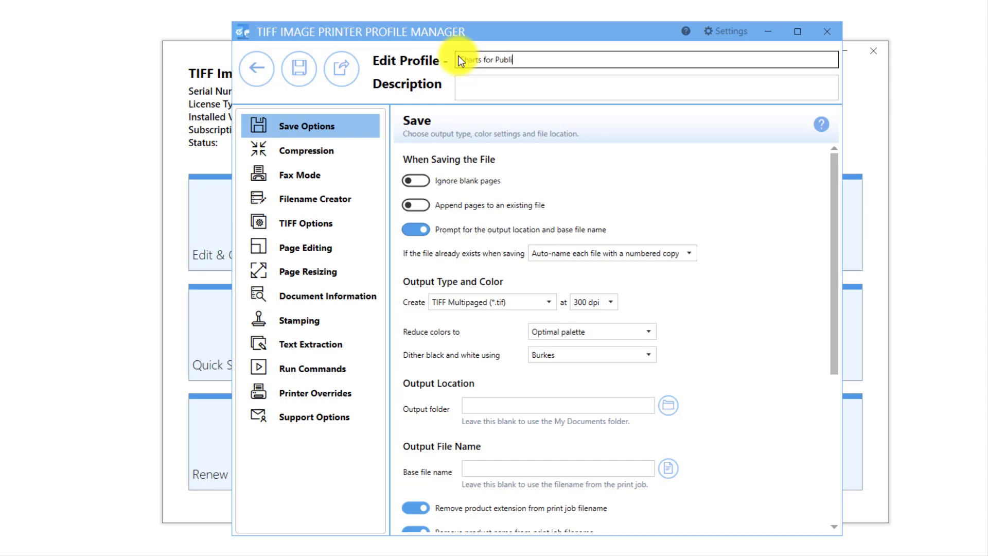
{"action": "type", "text": "cation"}
{"action": "left_click", "coordinate": [502, 79]}
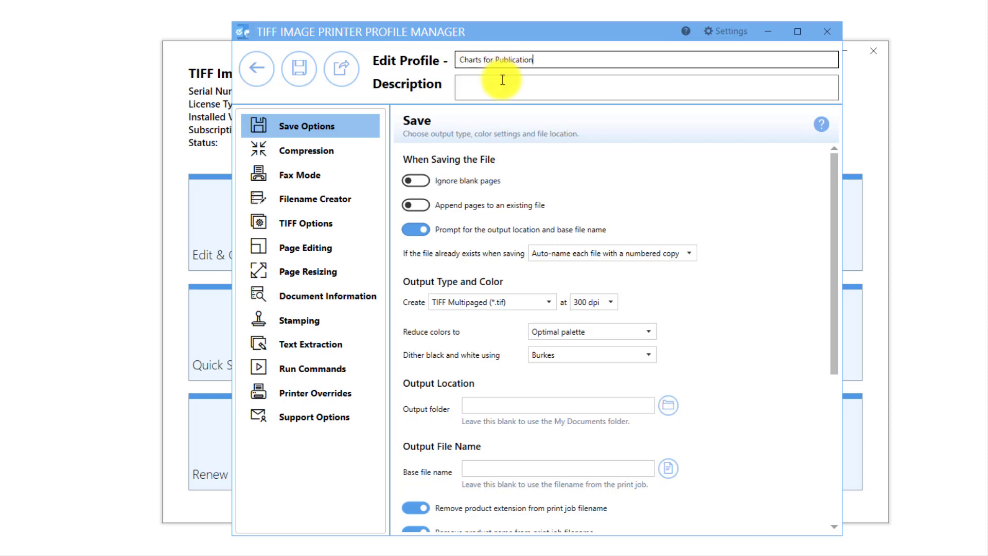
{"action": "type", "text": "Create 600 DPI"}
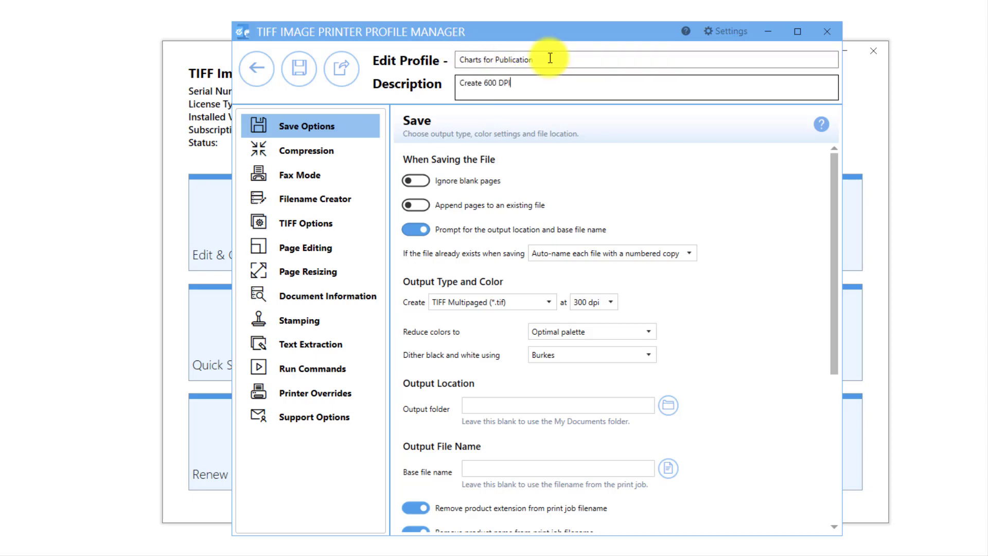
{"action": "type", "text": ", Full color,"}
{"action": "type", "text": " LZW CMY"}
{"action": "type", "text": "Kcompression"}
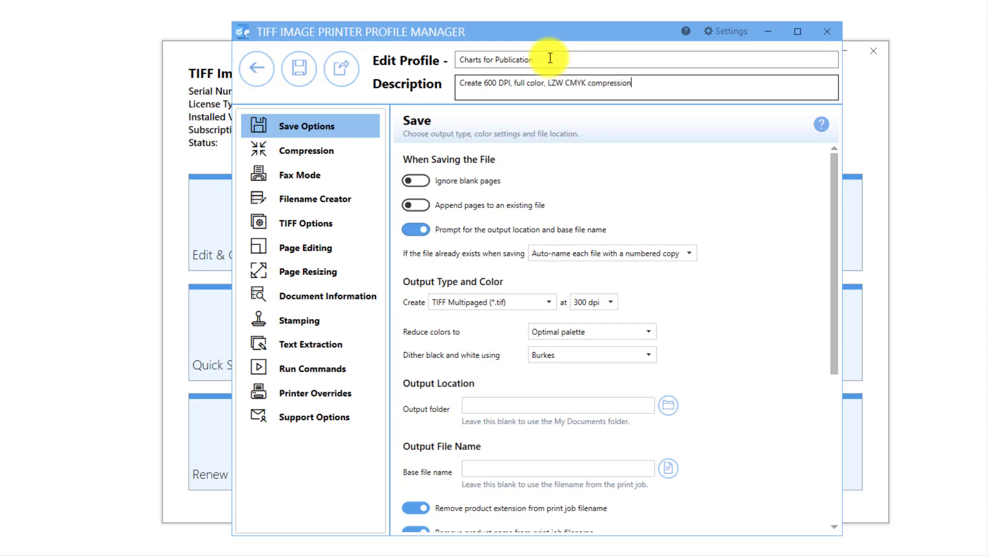
{"action": "type", "text": " TIFF."}
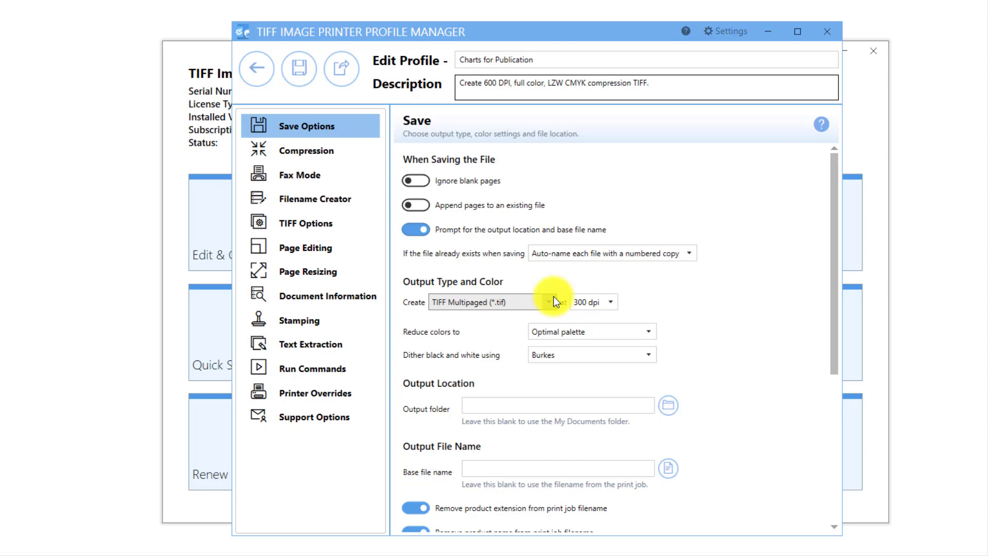
- Choose 600 dpi as the profile's output resolution in Save Options
{"action": "left_click", "coordinate": [608, 305]}
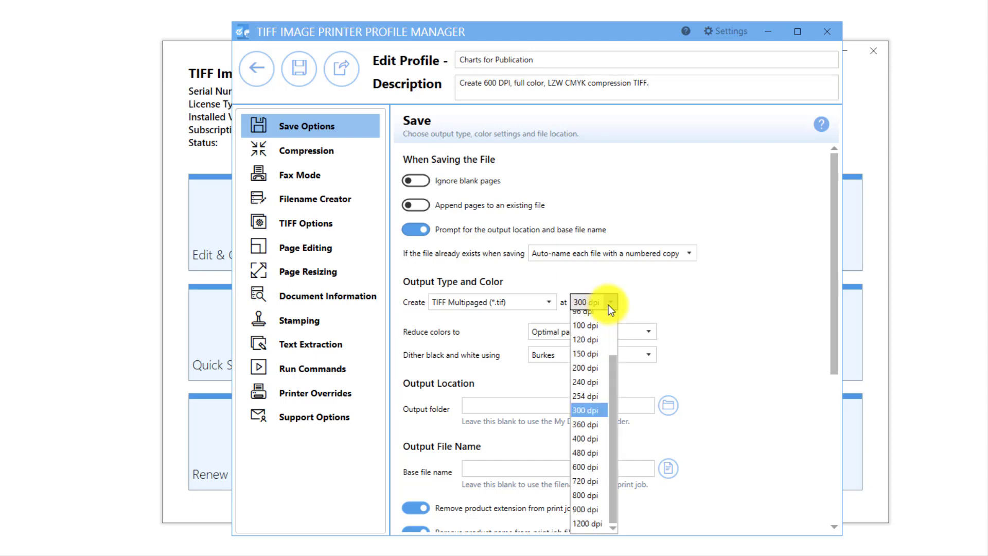
{"action": "left_click", "coordinate": [605, 469]}
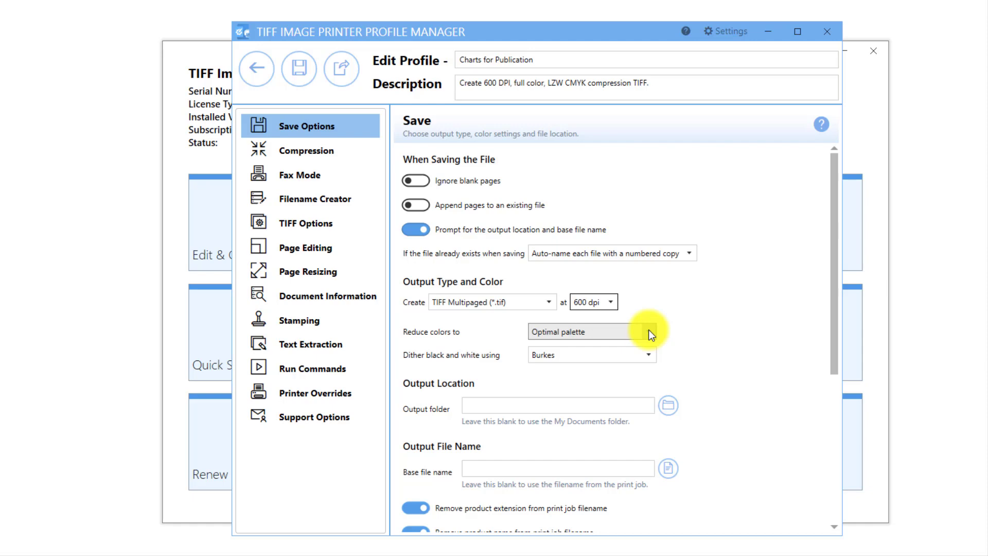
- Set color image compression to LZW CMYK
{"action": "left_click", "coordinate": [377, 153]}
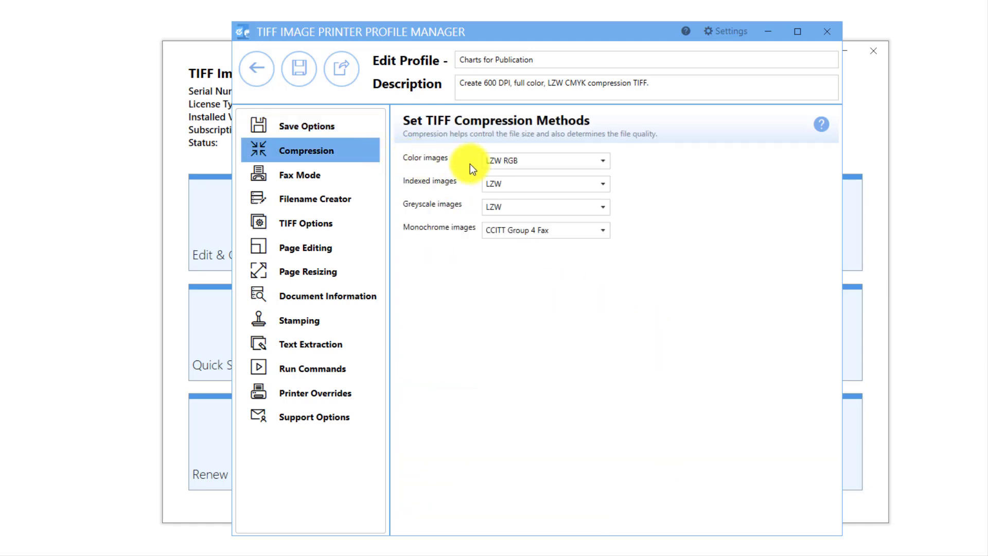
{"action": "left_click", "coordinate": [603, 164]}
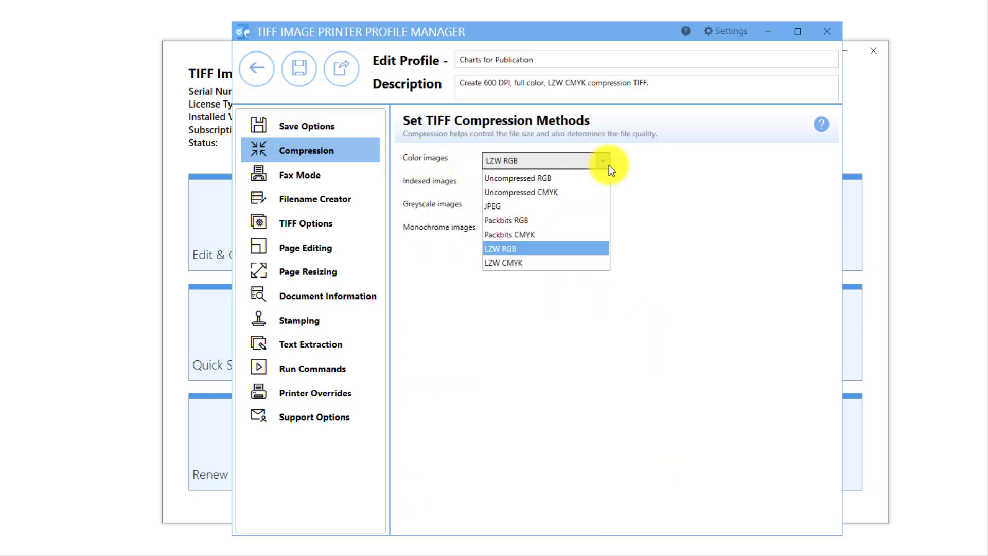
{"action": "left_click", "coordinate": [589, 262]}
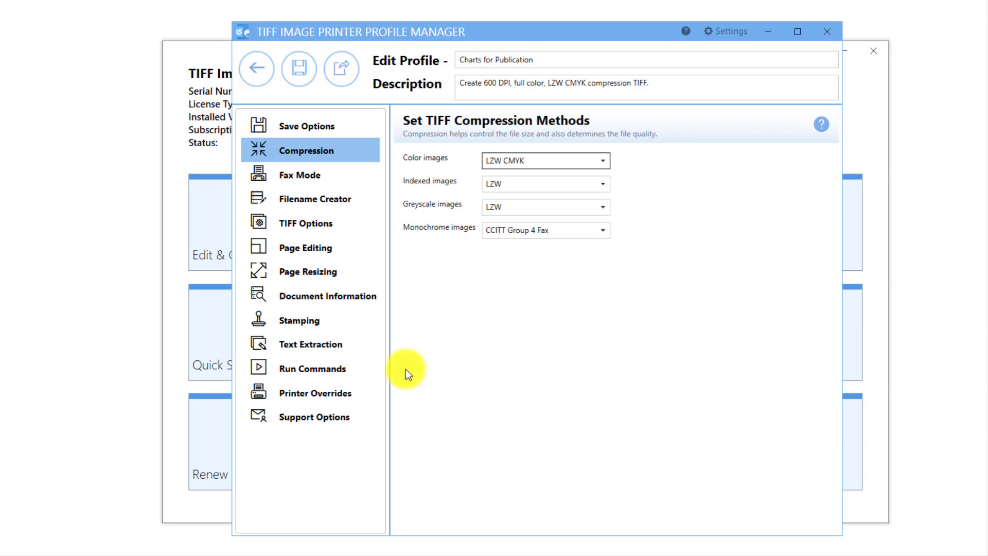
{"action": "left_click", "coordinate": [350, 396]}
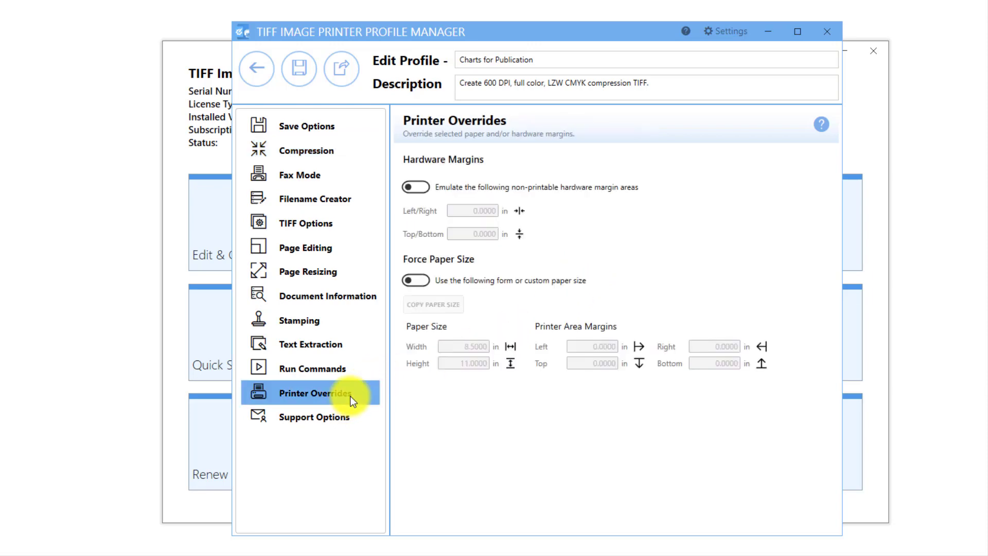
- Force a 5 × 7 inch paper size, save the profile, and return to the profile list
{"action": "left_click", "coordinate": [417, 281]}
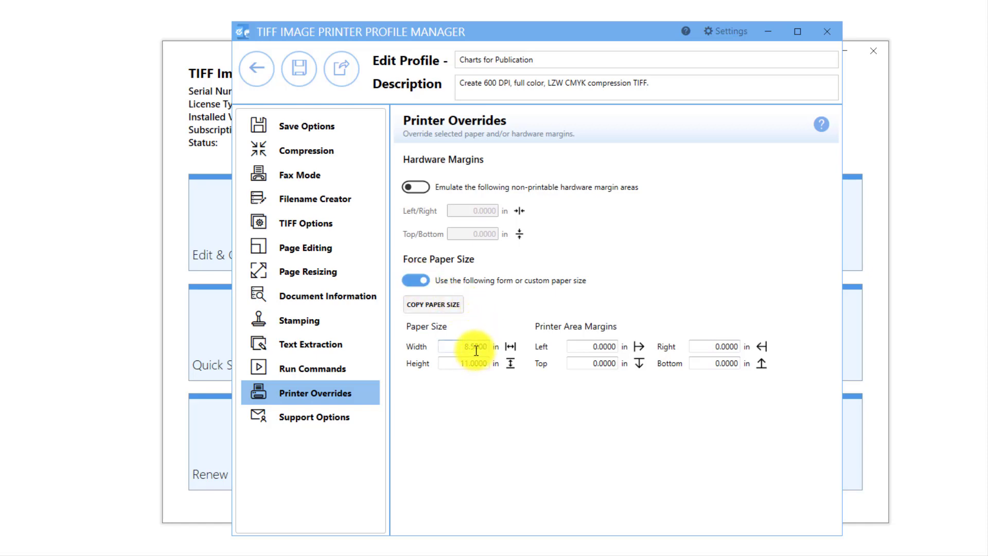
{"action": "double_click", "coordinate": [461, 348]}
{"action": "type", "text": "5"}
{"action": "double_click", "coordinate": [461, 360]}
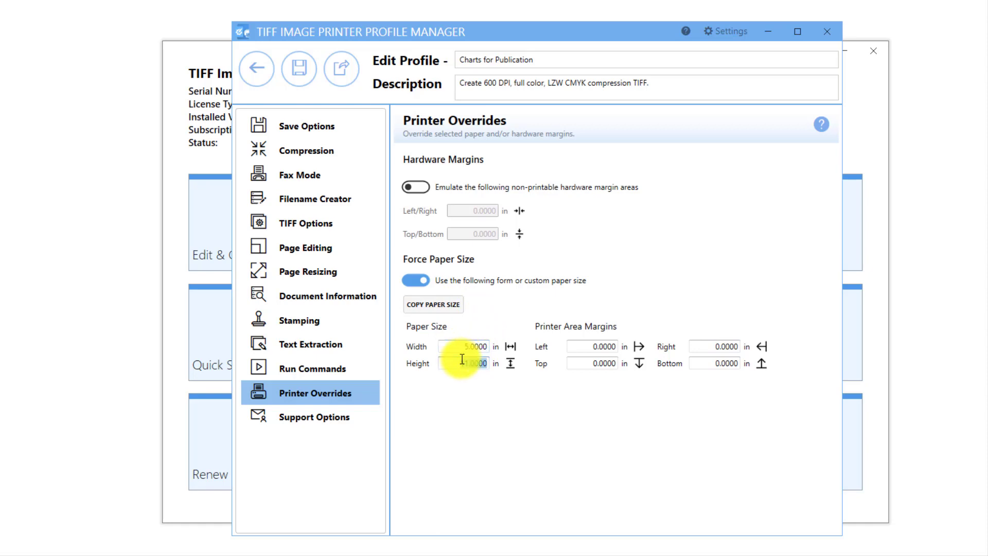
{"action": "type", "text": "7"}
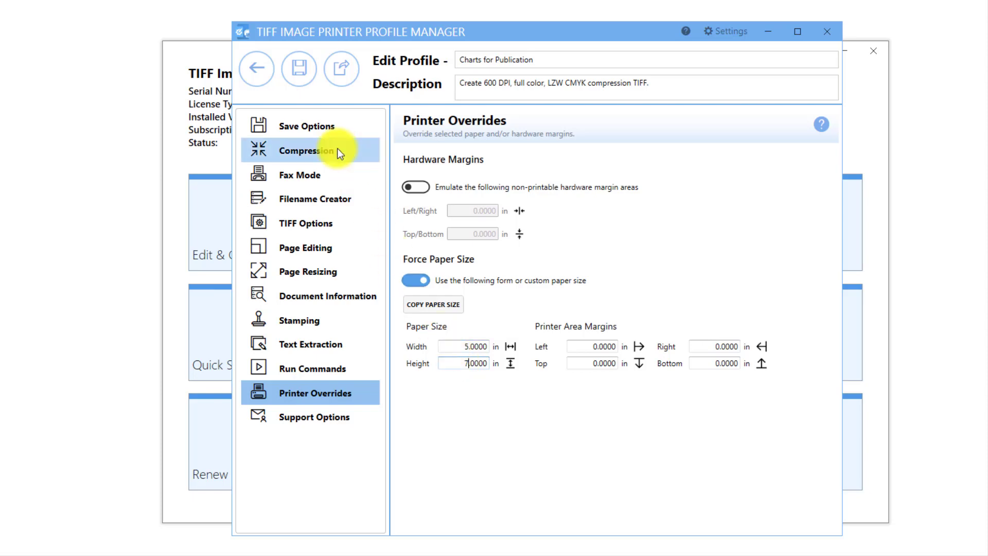
{"action": "left_click", "coordinate": [295, 86]}
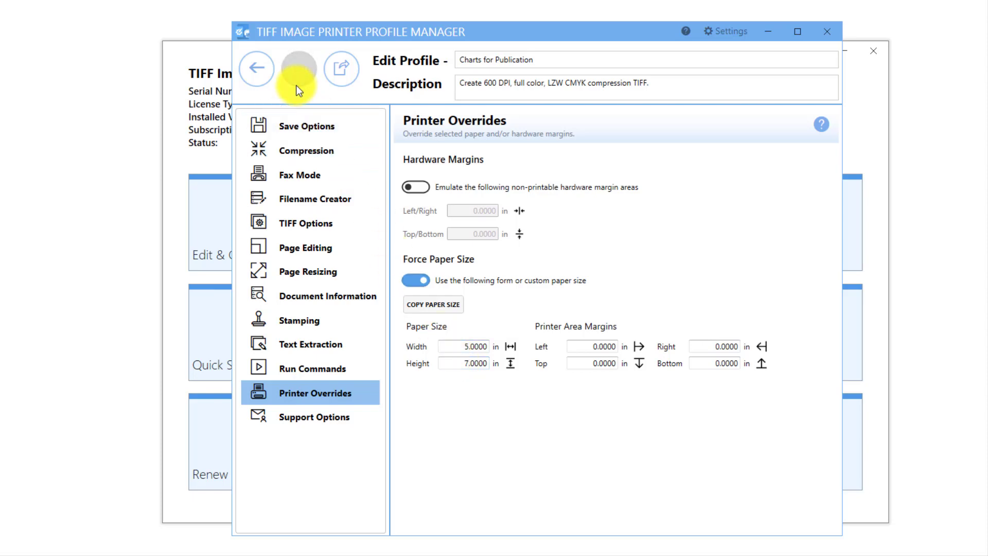
{"action": "left_click", "coordinate": [257, 80]}
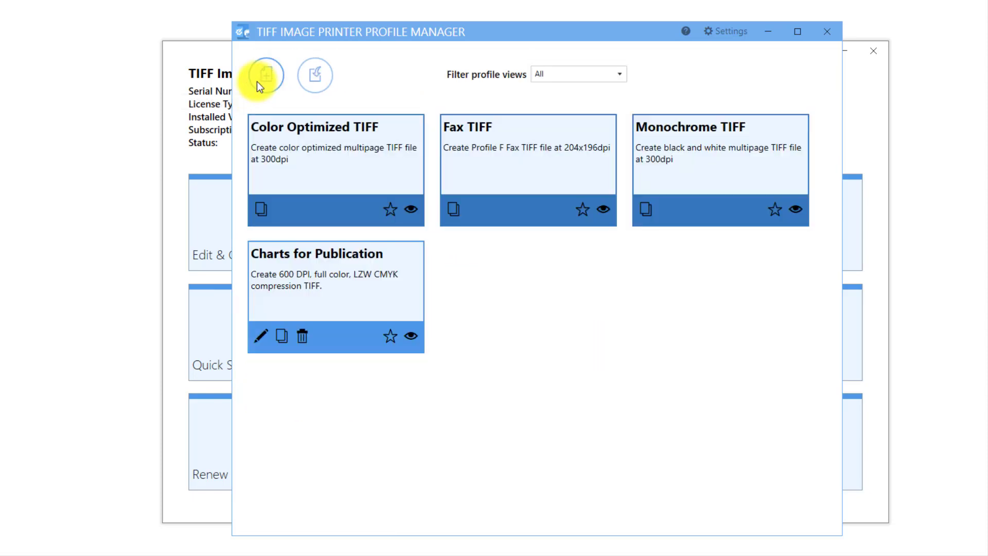
- Assign the Charts for Publication profile to TIFF Image Printer 12, save, and return home
{"action": "left_click", "coordinate": [824, 32]}
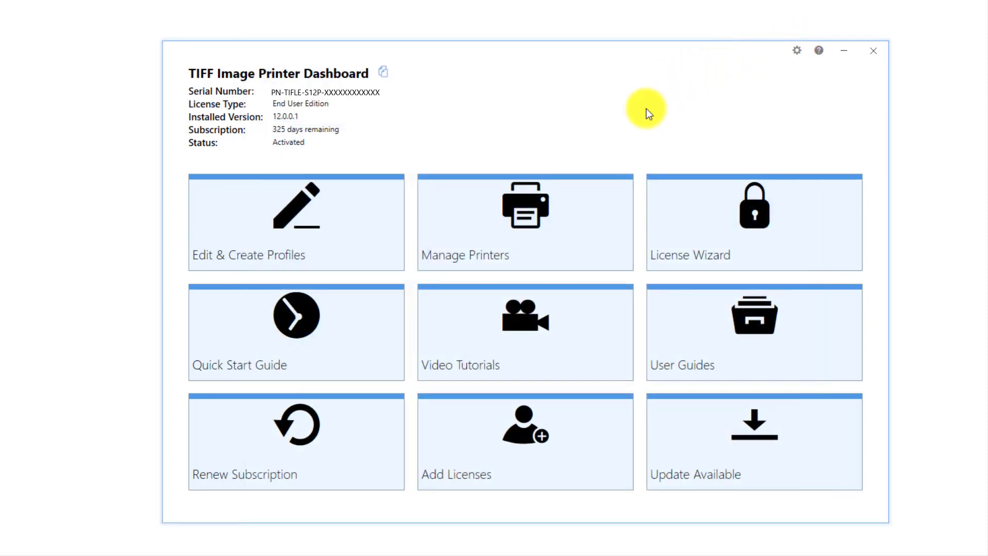
{"action": "left_click", "coordinate": [578, 202]}
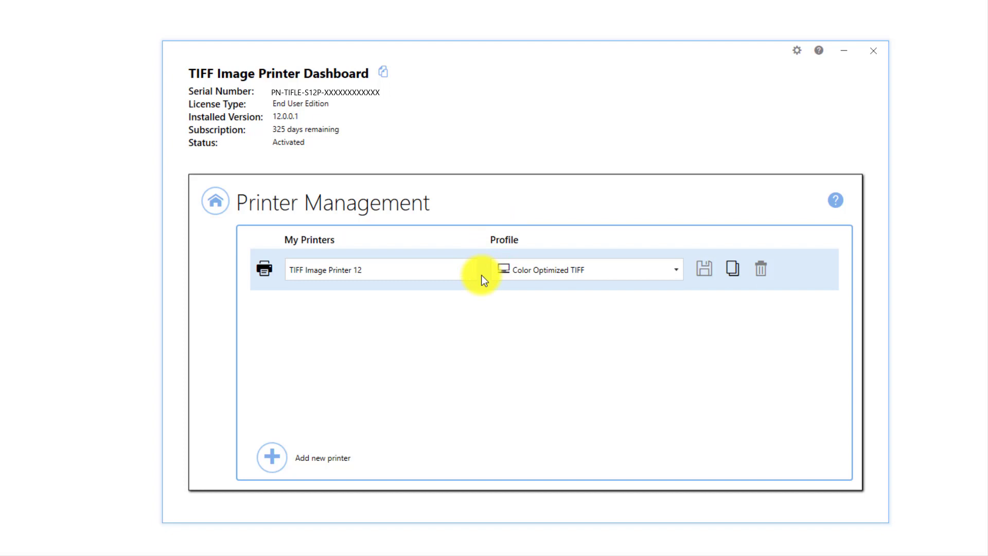
{"action": "left_click", "coordinate": [672, 276]}
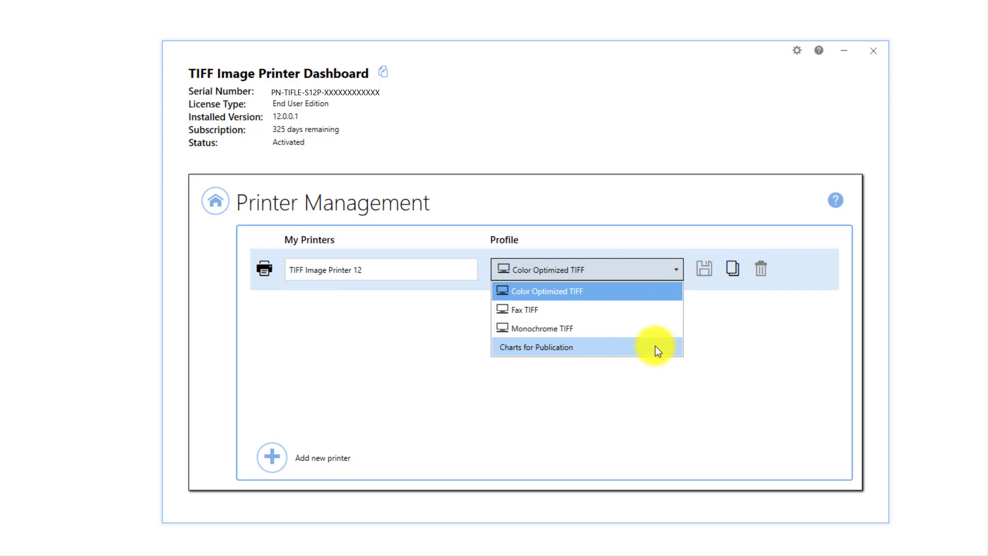
{"action": "left_click", "coordinate": [655, 349]}
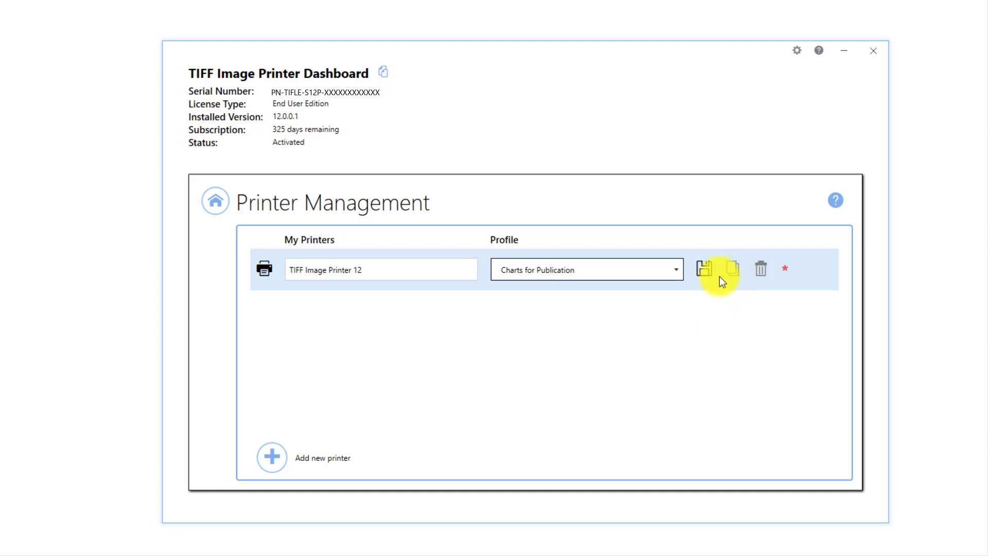
{"action": "left_click", "coordinate": [705, 273]}
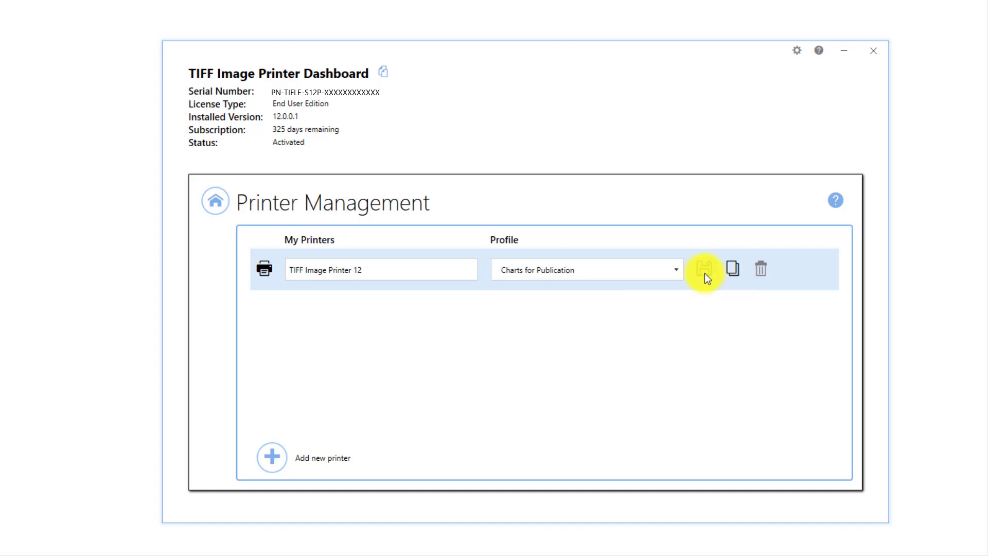
{"action": "left_click", "coordinate": [220, 210]}
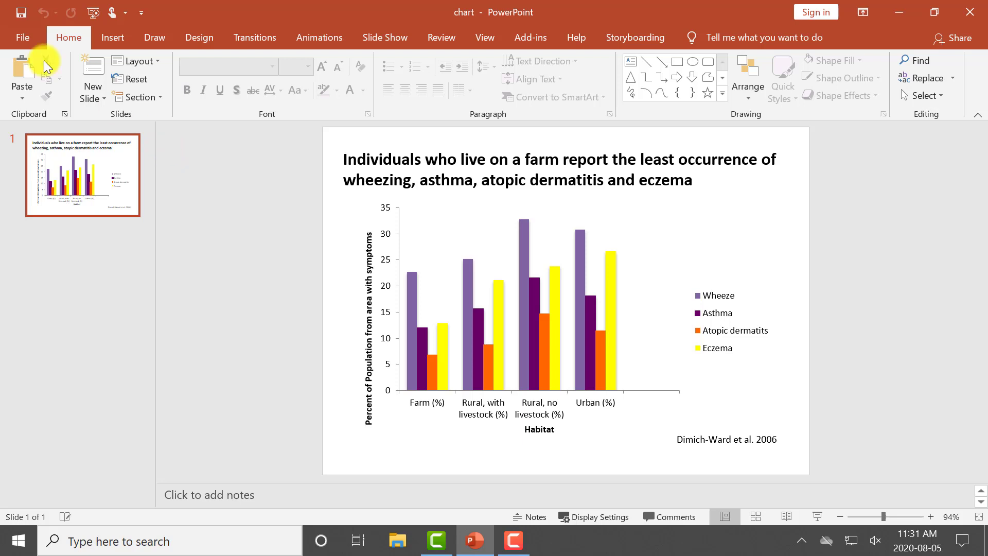
{"action": "left_click", "coordinate": [20, 37]}
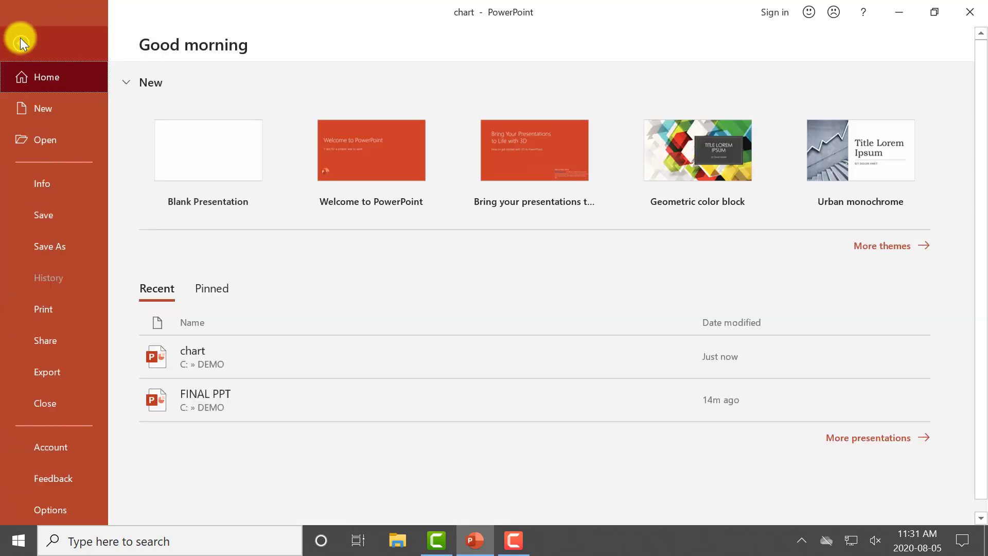
{"action": "left_click", "coordinate": [80, 508]}
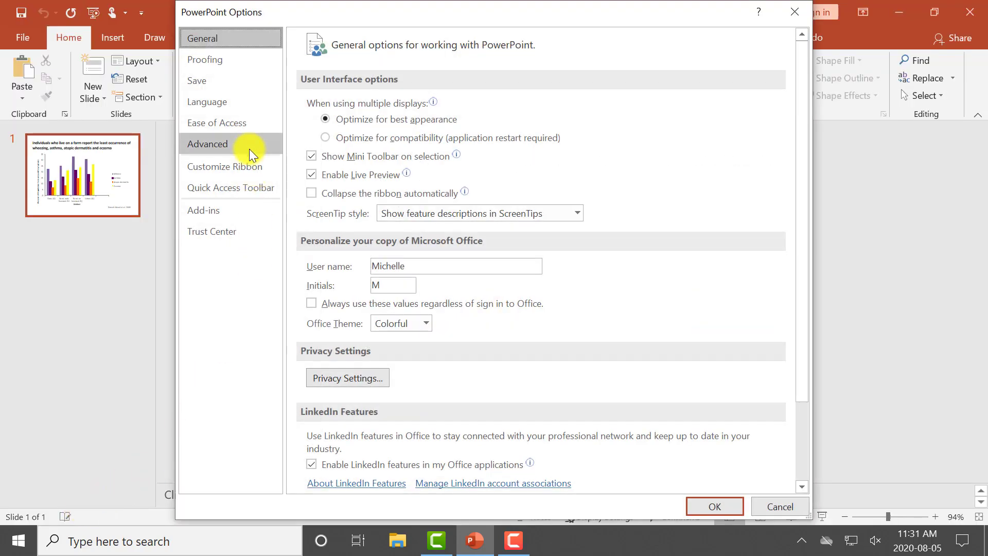
{"action": "left_click", "coordinate": [249, 144]}
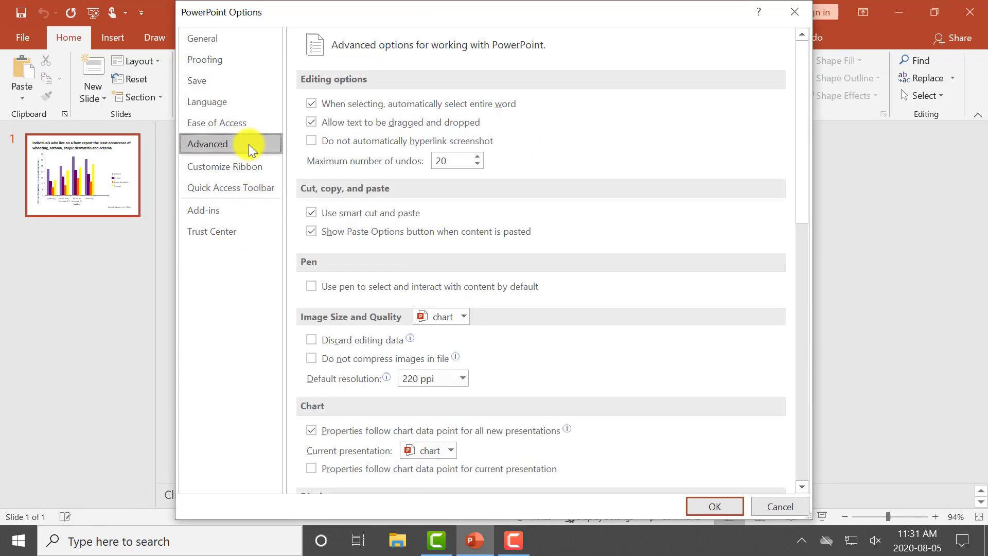
{"action": "scroll", "coordinate": [559, 323], "scroll_direction": "down", "scroll_amount": 3}
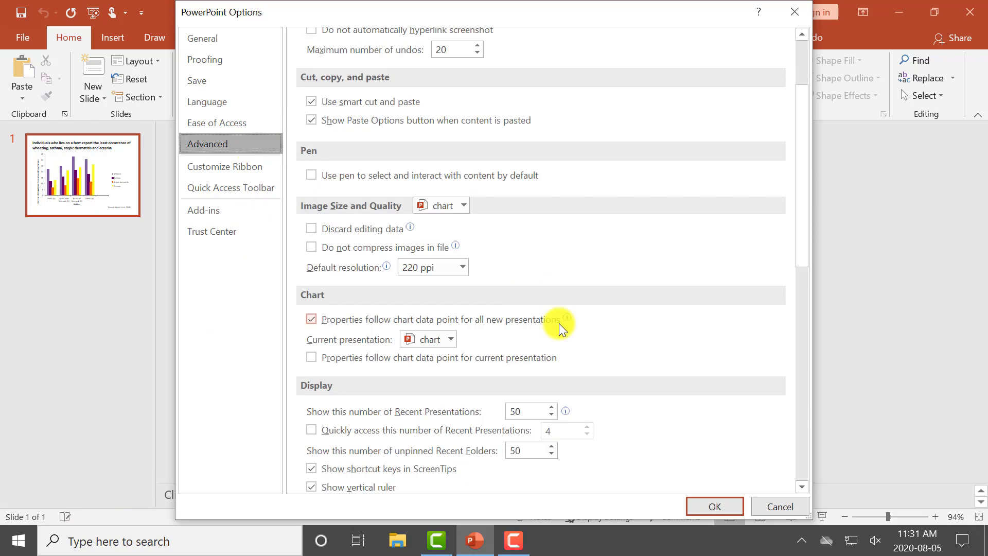
{"action": "scroll", "coordinate": [560, 324], "scroll_direction": "down", "scroll_amount": 4}
{"action": "scroll", "coordinate": [559, 323], "scroll_direction": "down", "scroll_amount": 3}
{"action": "scroll", "coordinate": [559, 323], "scroll_direction": "down", "scroll_amount": 4}
{"action": "scroll", "coordinate": [559, 323], "scroll_direction": "down", "scroll_amount": 1}
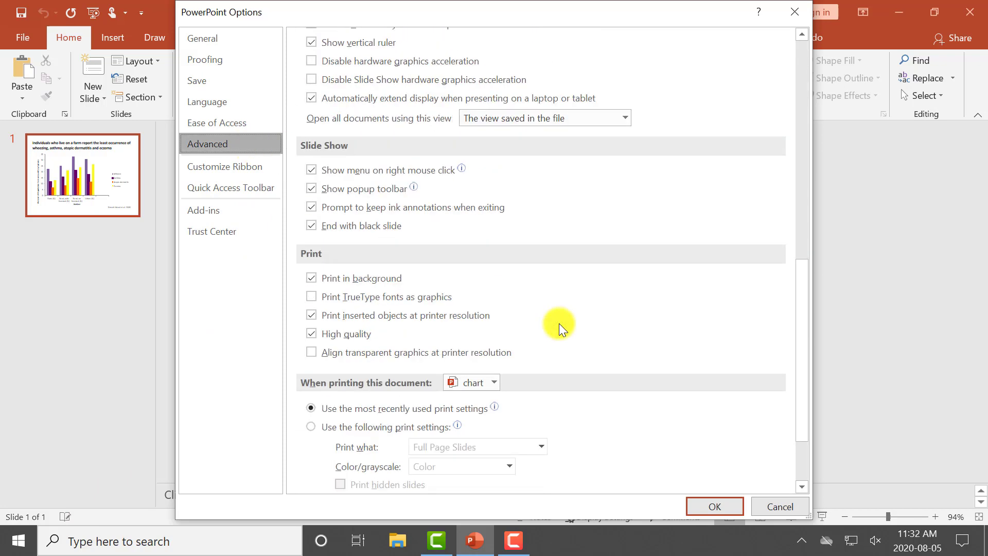
{"action": "scroll", "coordinate": [548, 283], "scroll_direction": "down", "scroll_amount": 2}
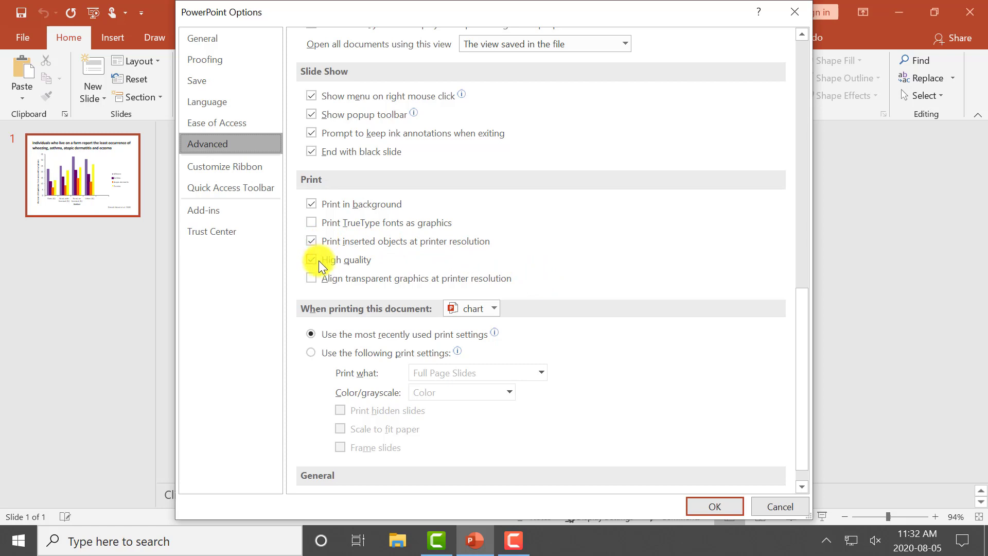
{"action": "left_click", "coordinate": [733, 507]}
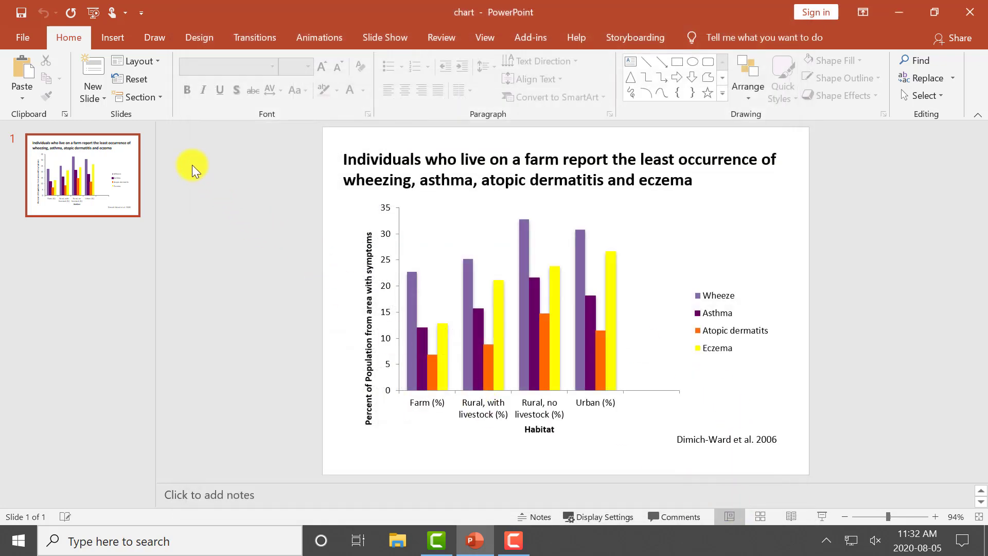
- Print the allergy chart slide to TIFF Image Printer 12
{"action": "left_click", "coordinate": [31, 43]}
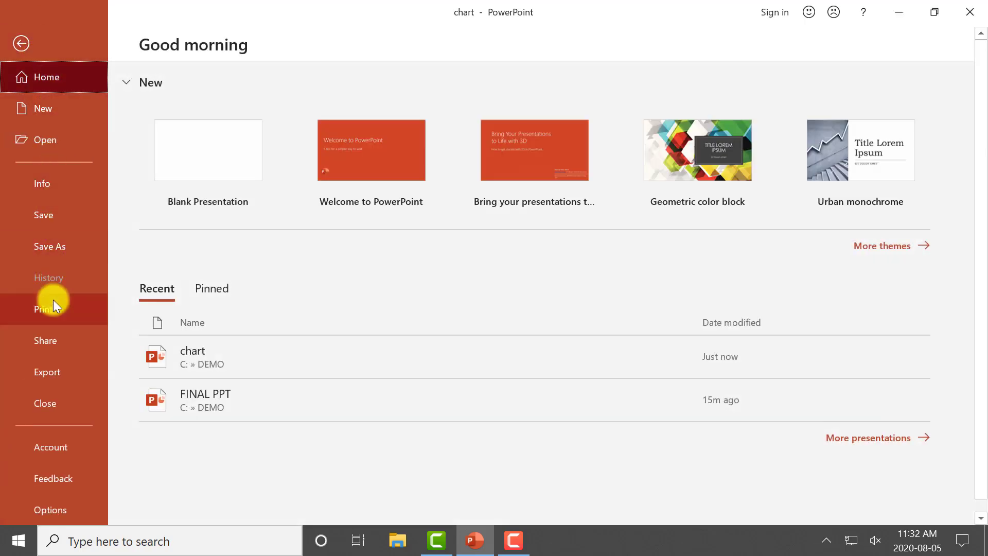
{"action": "left_click", "coordinate": [62, 307]}
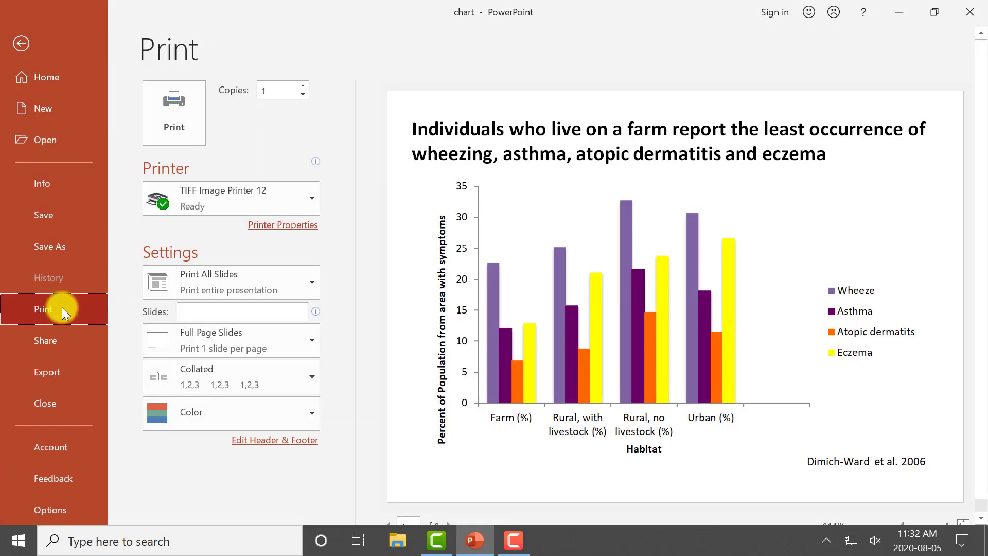
{"action": "left_click", "coordinate": [274, 200]}
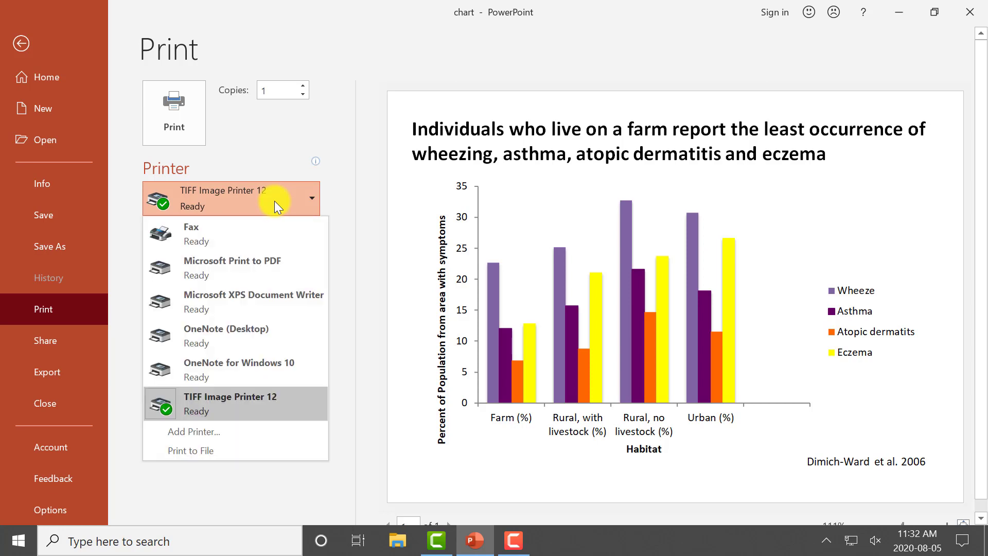
{"action": "left_click", "coordinate": [290, 398]}
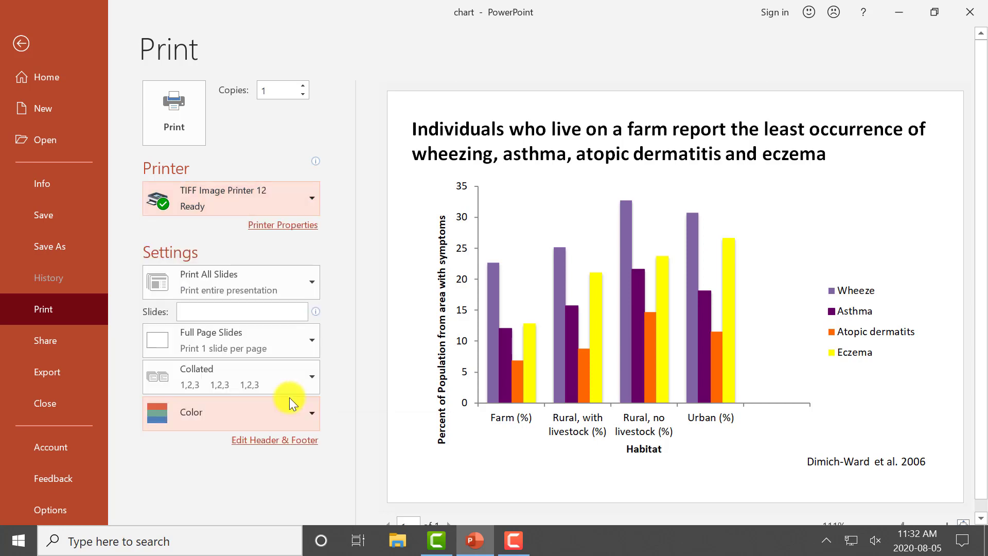
{"action": "left_click", "coordinate": [200, 142]}
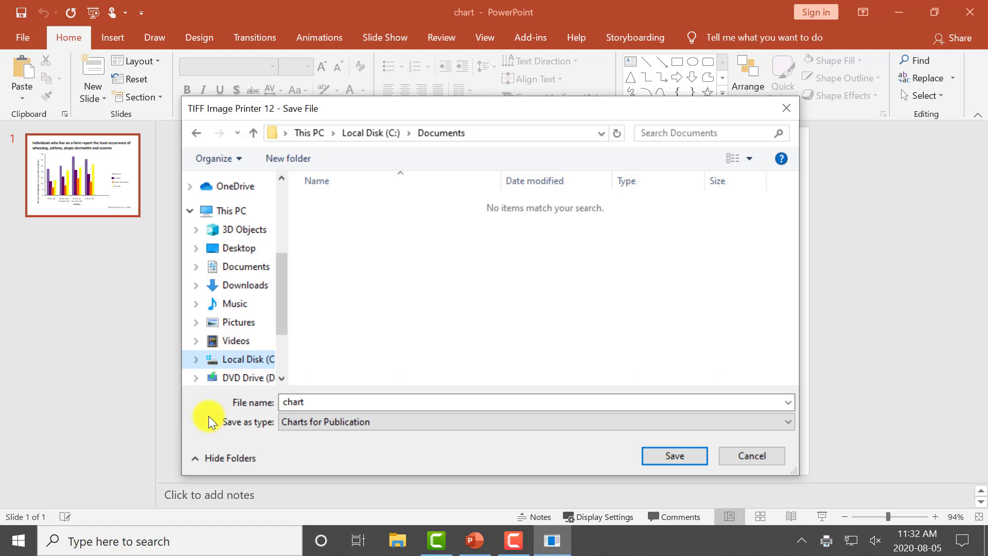
- Save the TIFF as 'chart' in C:\Documents
{"action": "double_click", "coordinate": [293, 401]}
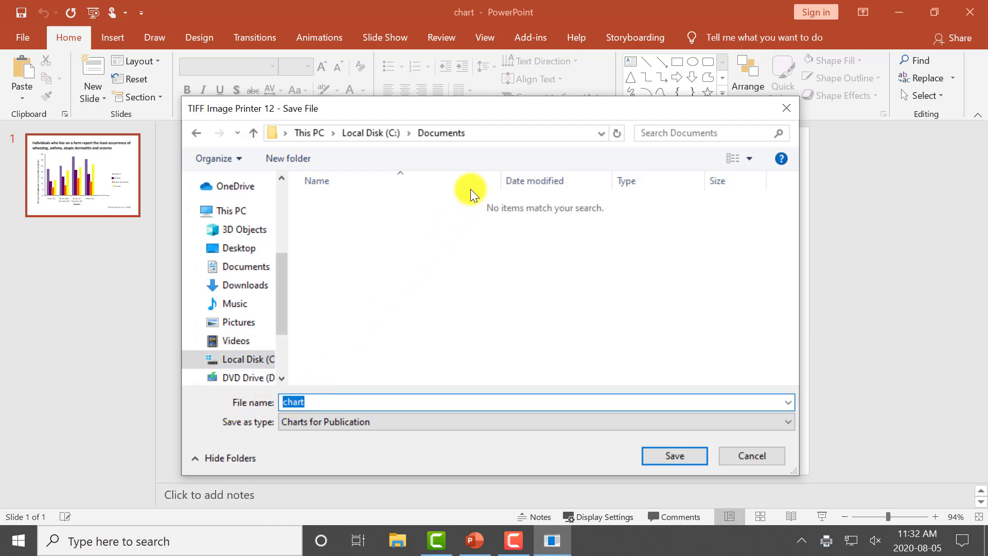
{"action": "left_click", "coordinate": [488, 132]}
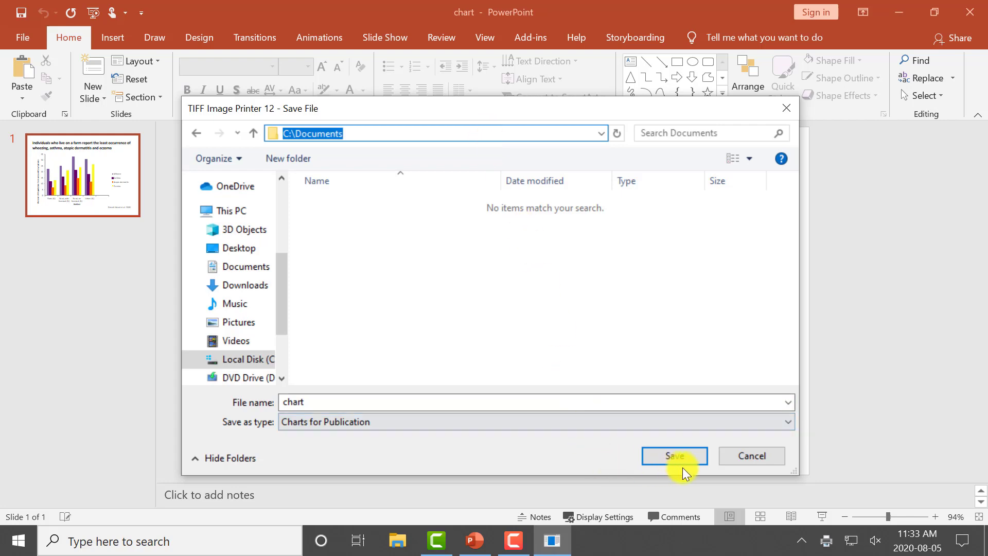
{"action": "left_click", "coordinate": [696, 460]}
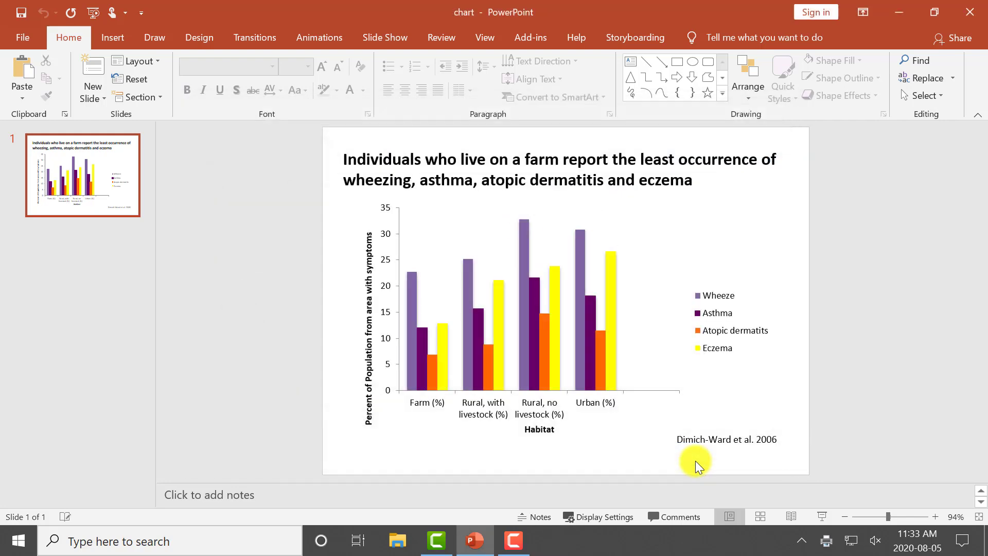